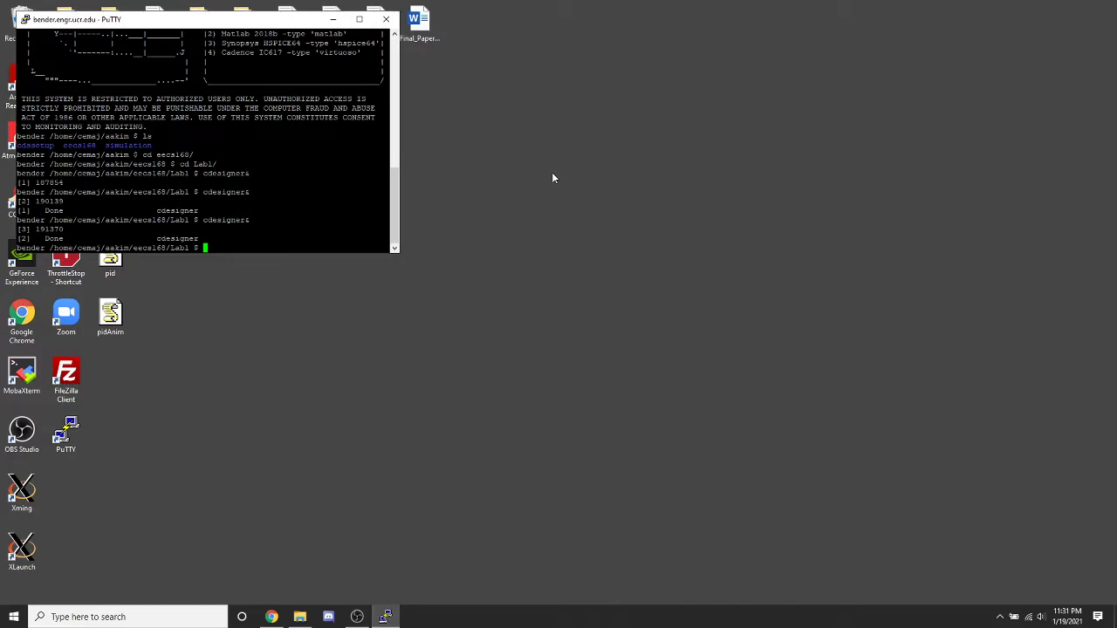
- Launch Custom Designer as a background process from the Lab1 directory with the command cdesigner&
type("designer&")
key("Return")
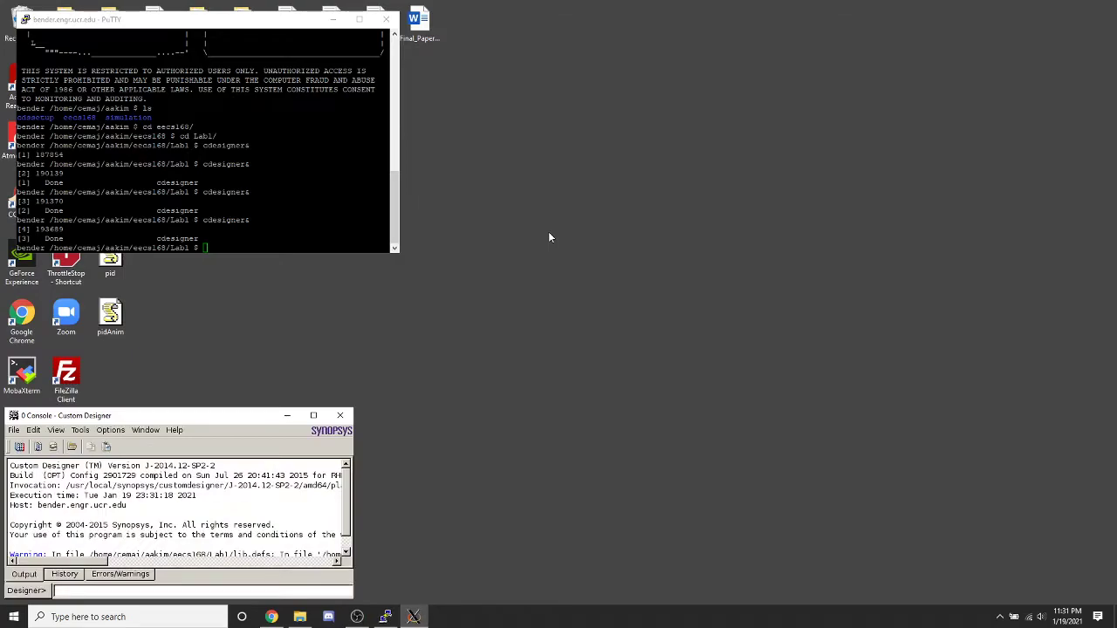
- Open the schematic view of the inverter cell in mylibrary, review the circuit and close it
left_click(14, 430)
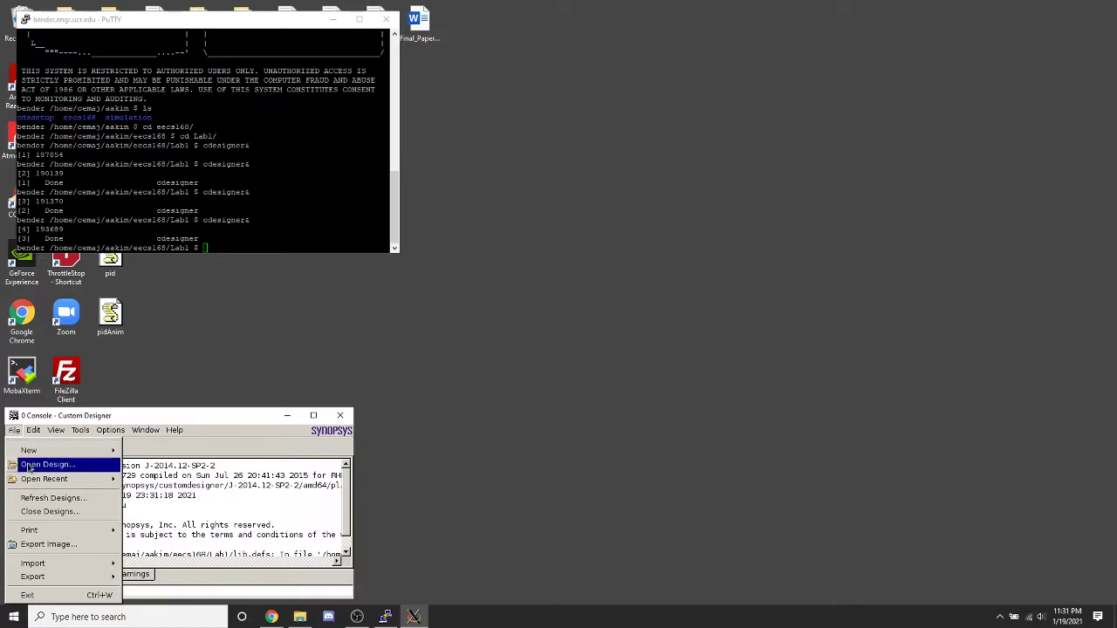
left_click(31, 465)
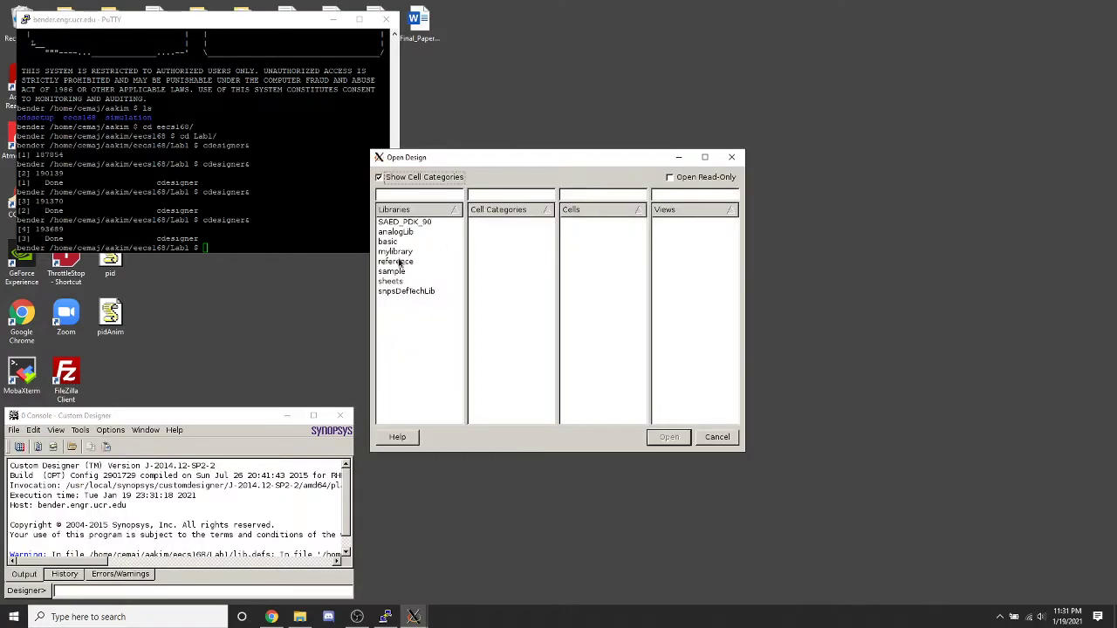
left_click(396, 252)
left_click(579, 223)
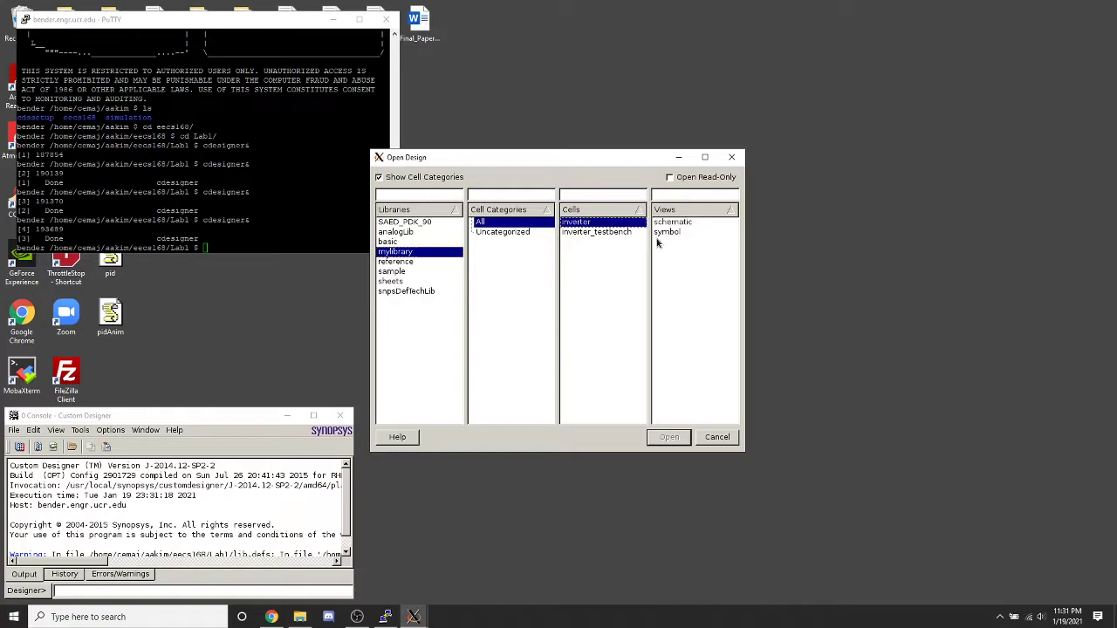
left_click(674, 224)
left_click(670, 437)
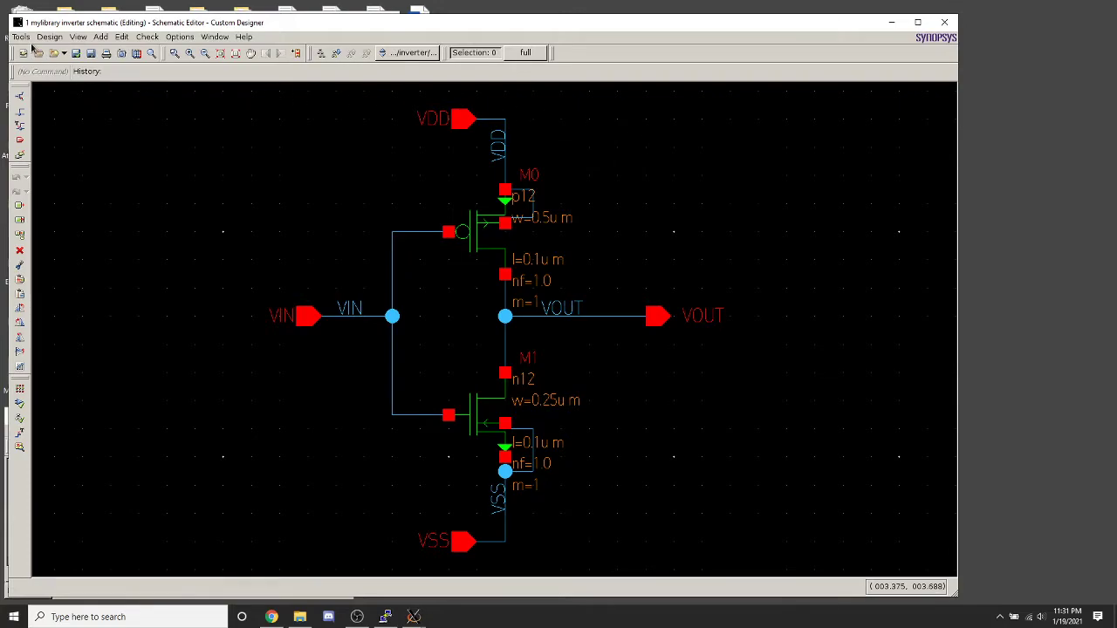
left_click(951, 23)
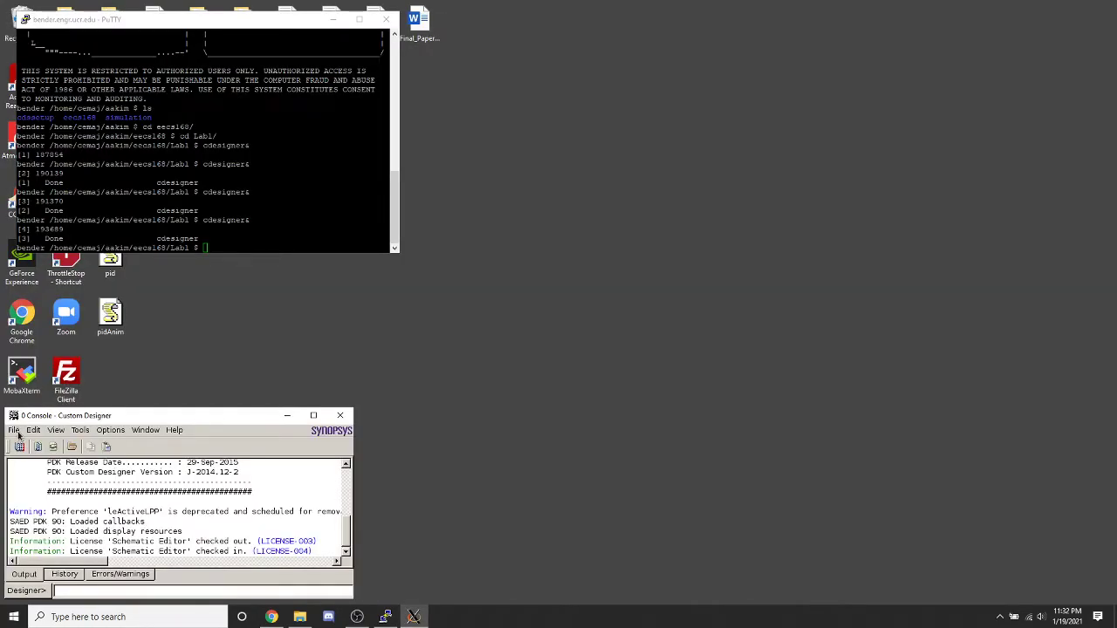
- Open the symbol view of the inverter cell in mylibrary to review it, and close it
left_click(14, 431)
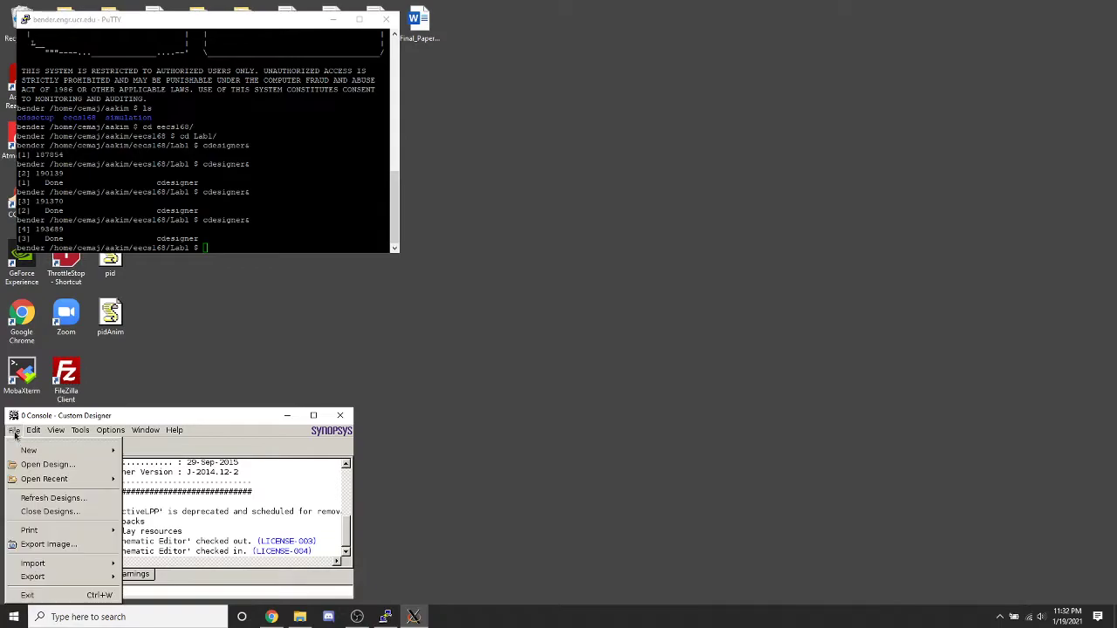
left_click(56, 465)
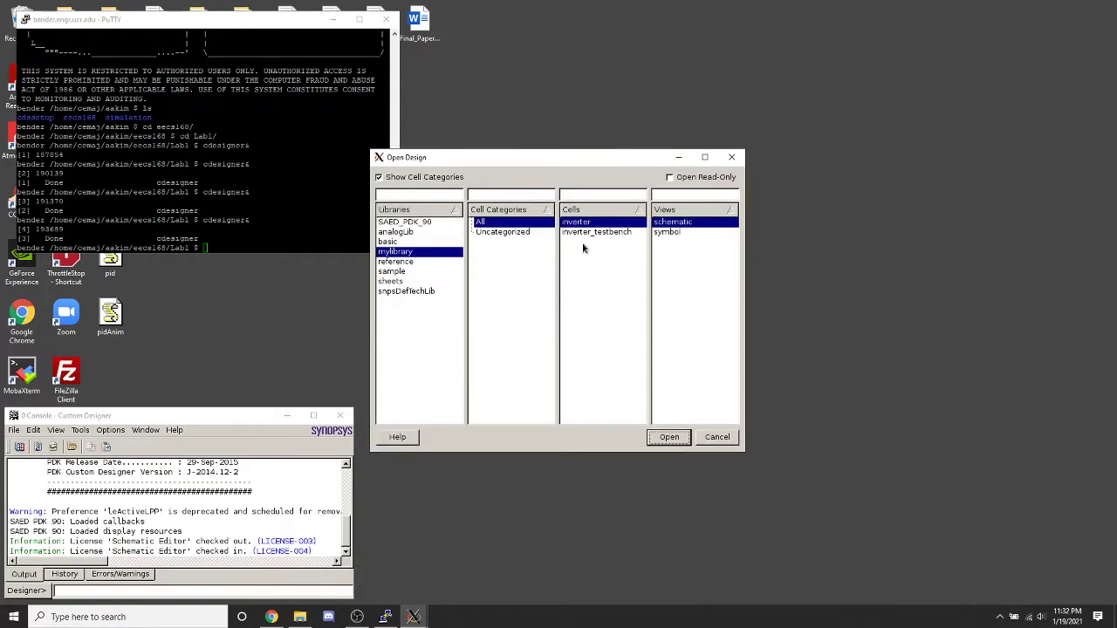
left_click(670, 232)
left_click(684, 437)
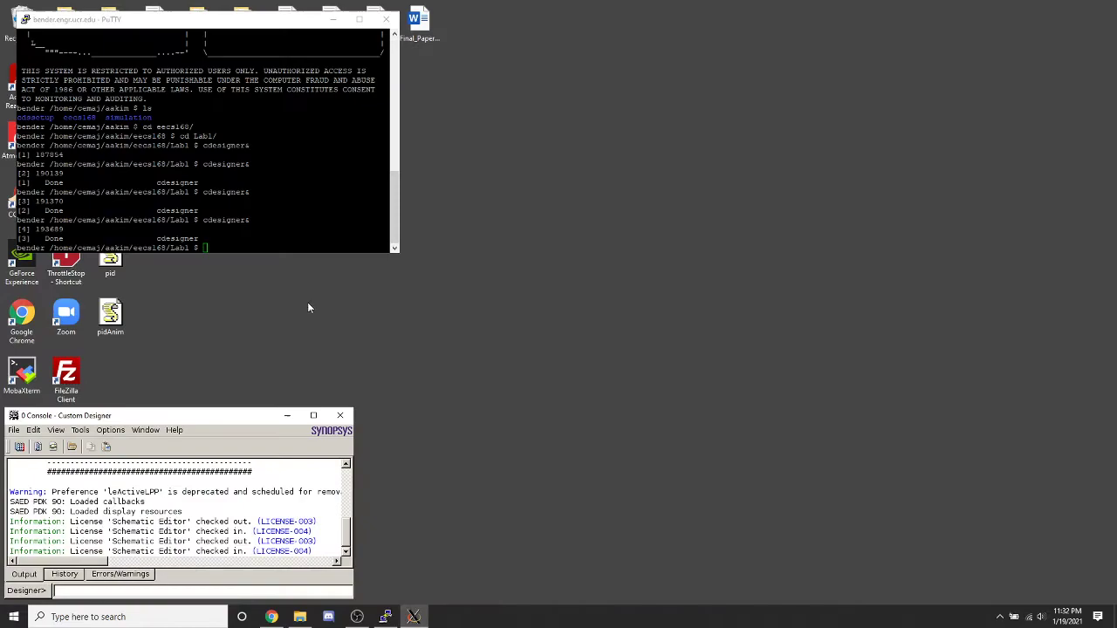
- Open the schematic view of the inverter_testbench cell from mylibrary and reposition its window so the whole circuit shows
left_click(14, 430)
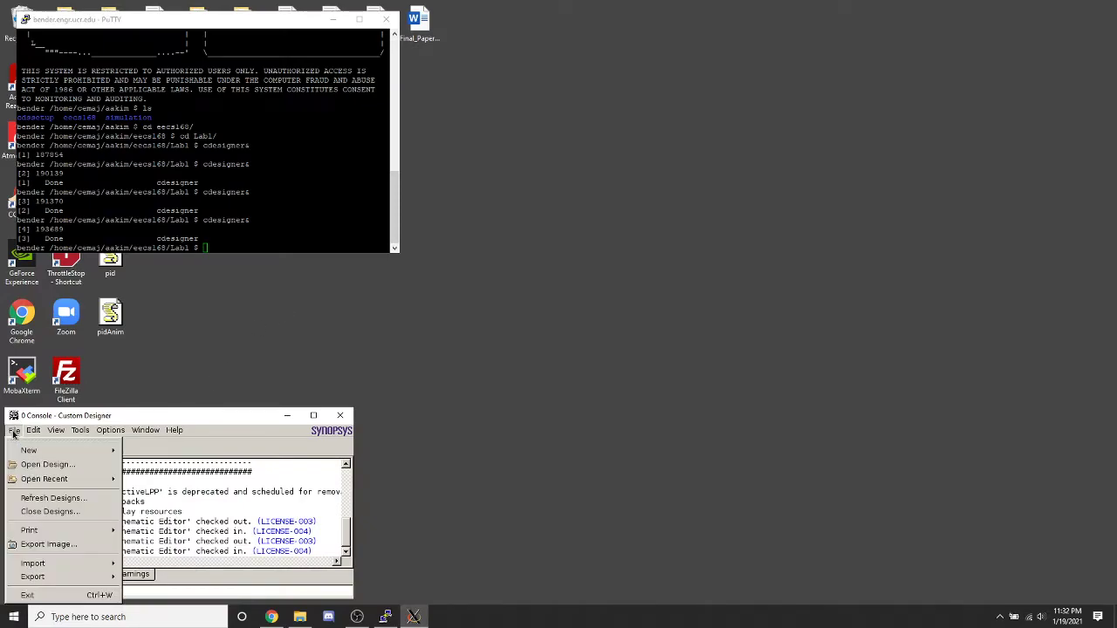
left_click(45, 465)
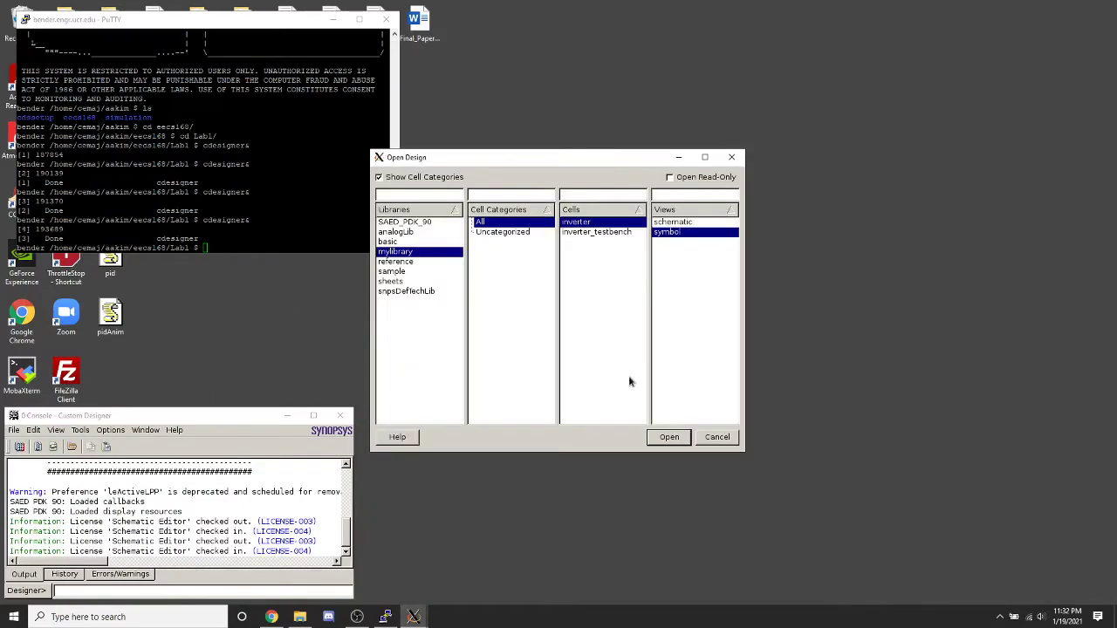
left_click(567, 233)
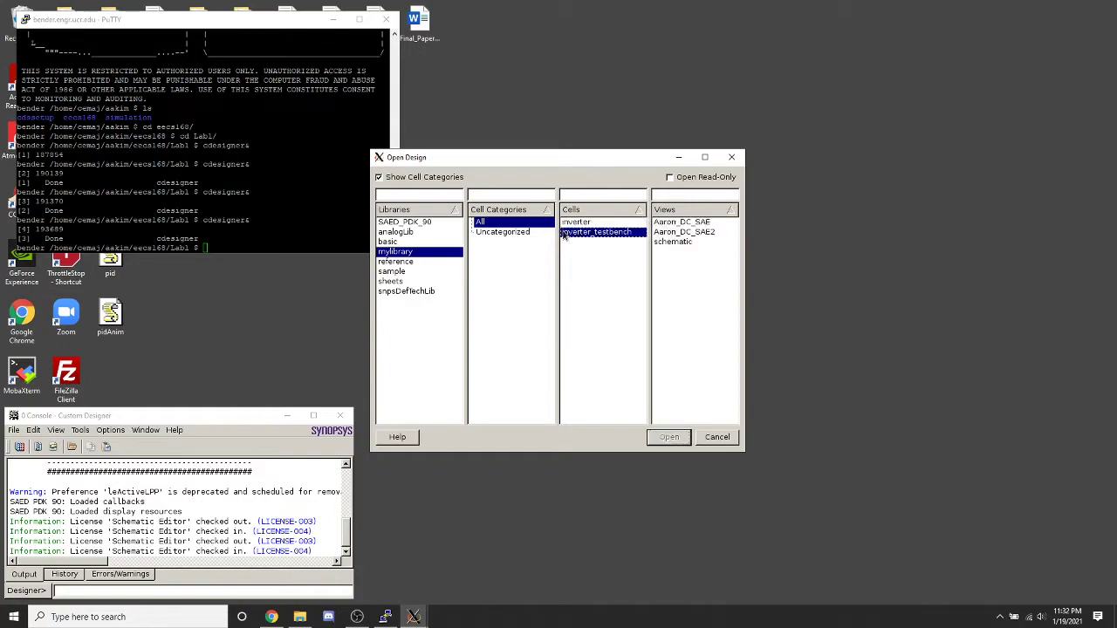
left_click(681, 241)
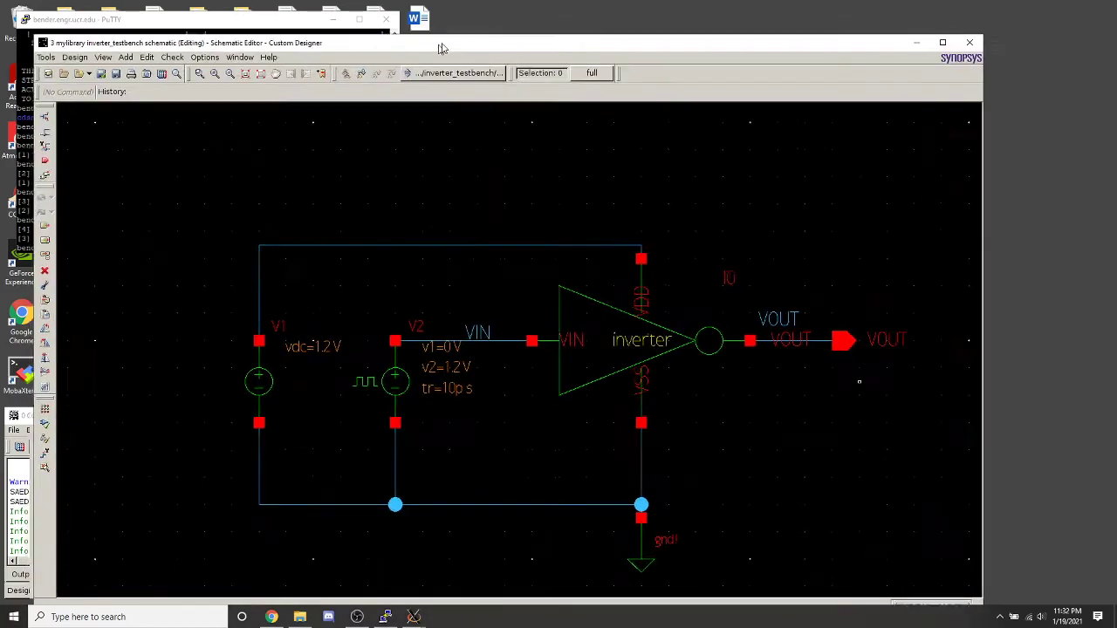
left_click_drag(437, 49, 469, 33)
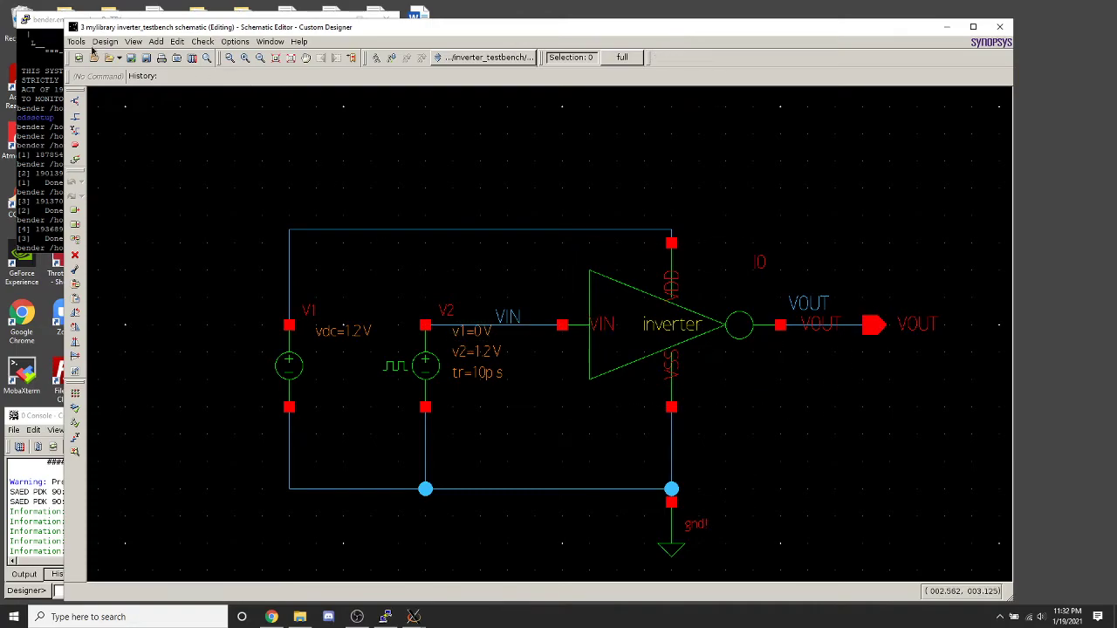
- Start the SAE simulation environment for the inverter_testbench schematic
left_click(77, 41)
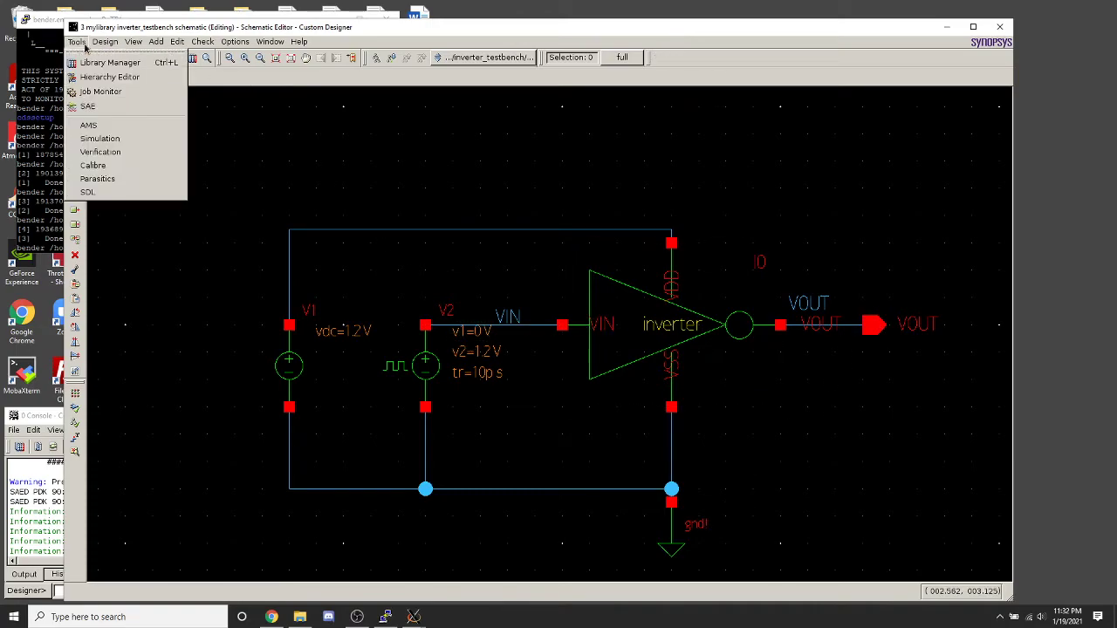
left_click(94, 107)
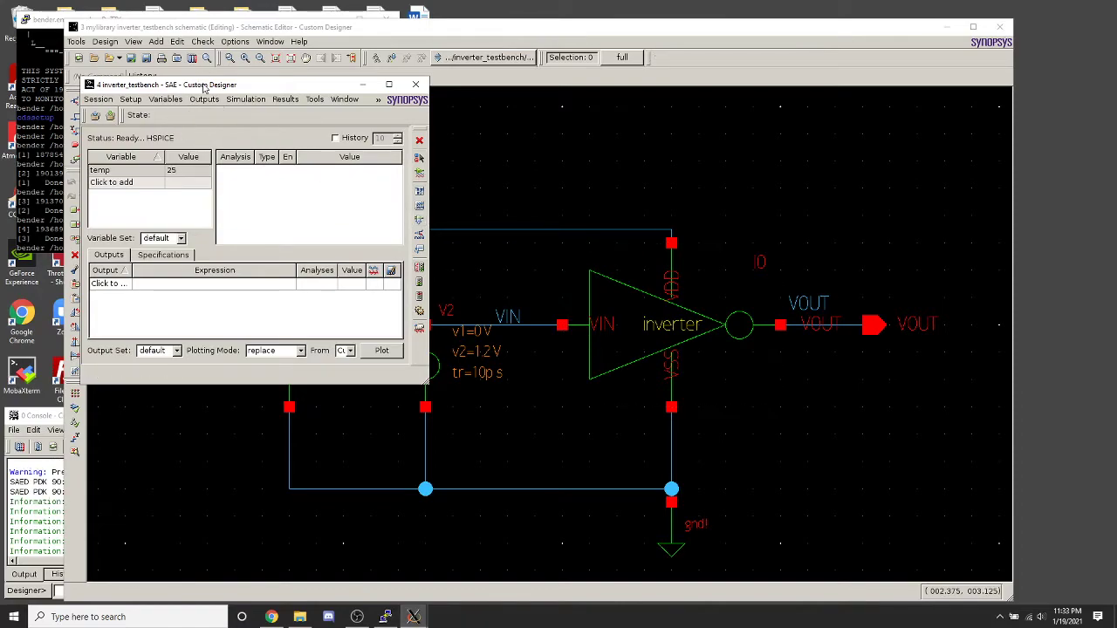
mouse_move(205, 86)
left_mouse_down()
mouse_move(738, 75)
mouse_move(192, 78)
mouse_move(199, 85)
left_mouse_up()
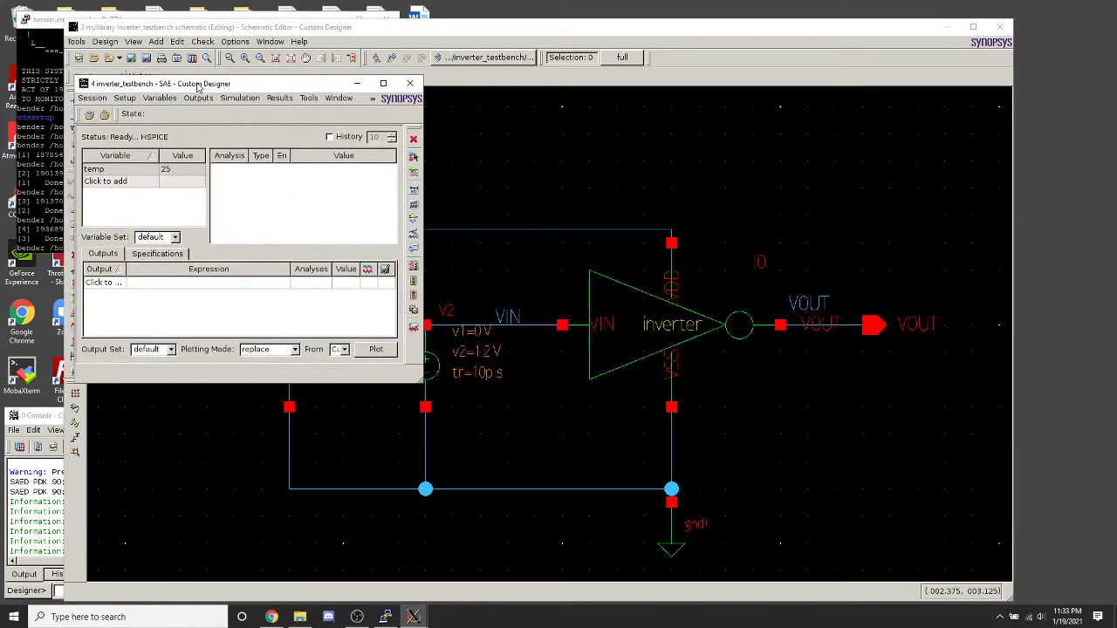
- Load the saved DC_SAE state (the one without the 2 suffix) for inverter_testbench from OpenAccess into the simulation environment
left_click(90, 116)
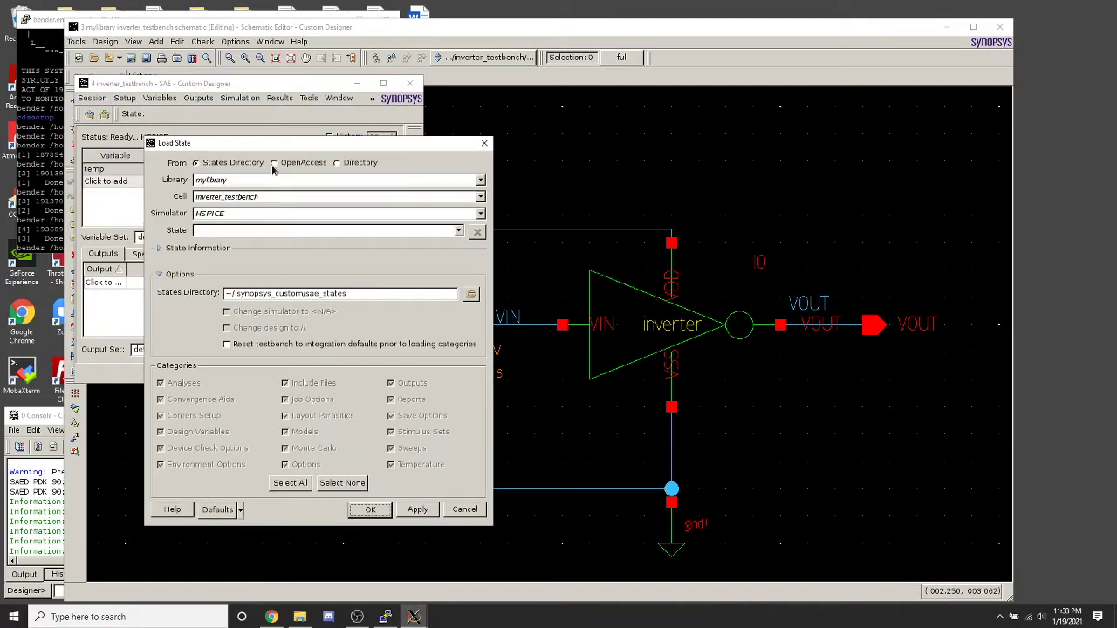
left_click(274, 164)
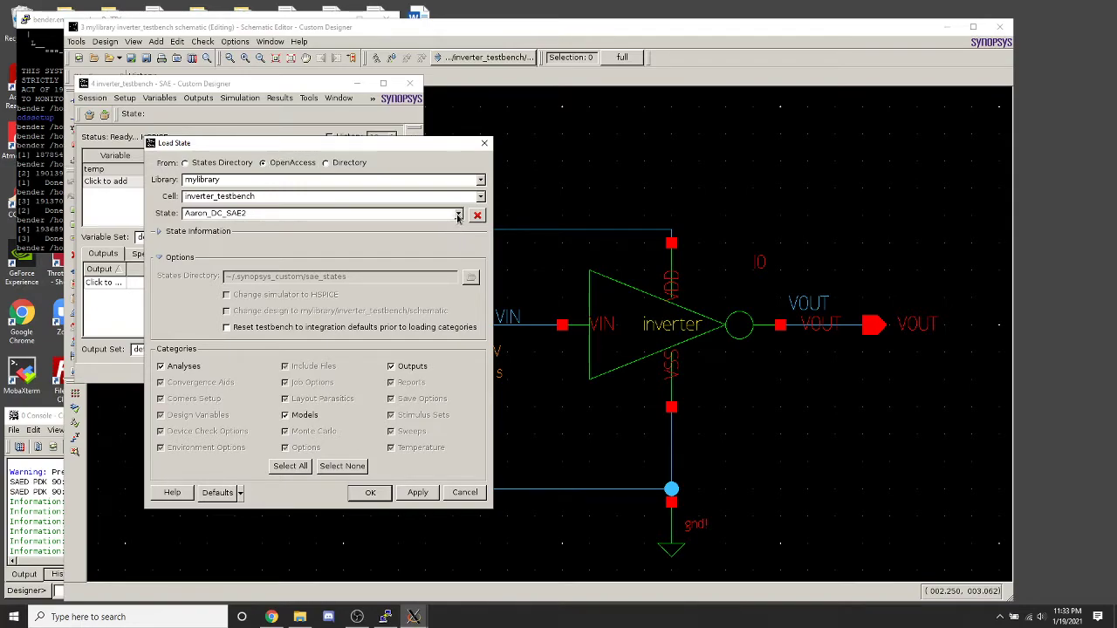
left_click(459, 215)
left_click(278, 225)
left_click(370, 492)
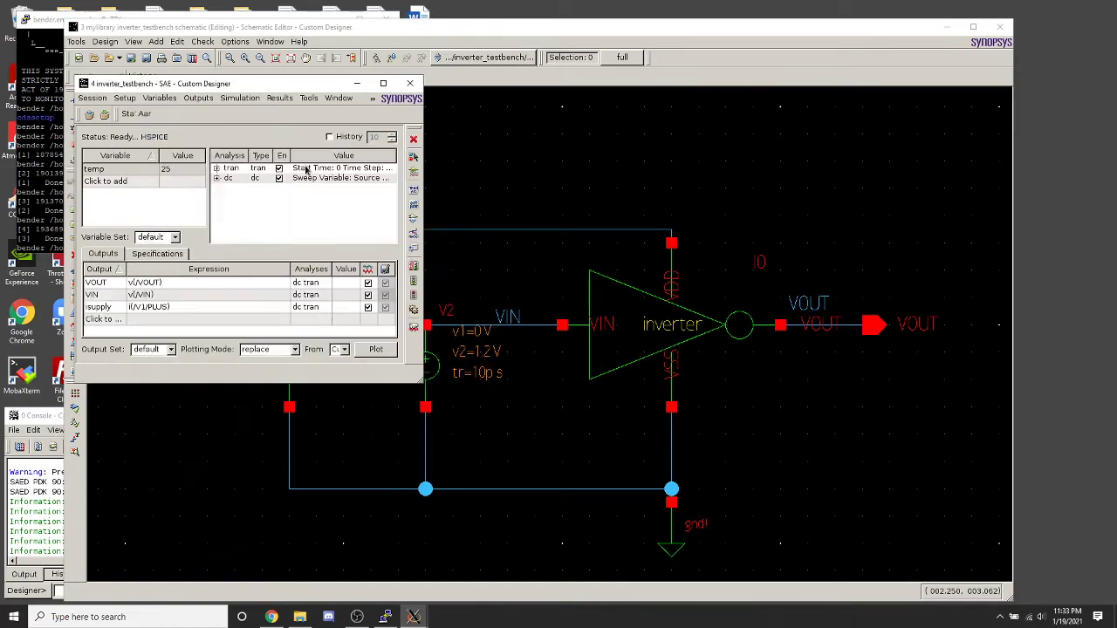
- Netlist and run the HSPICE simulation of the inverter testbench with its tran and dc analyses
left_click(232, 98)
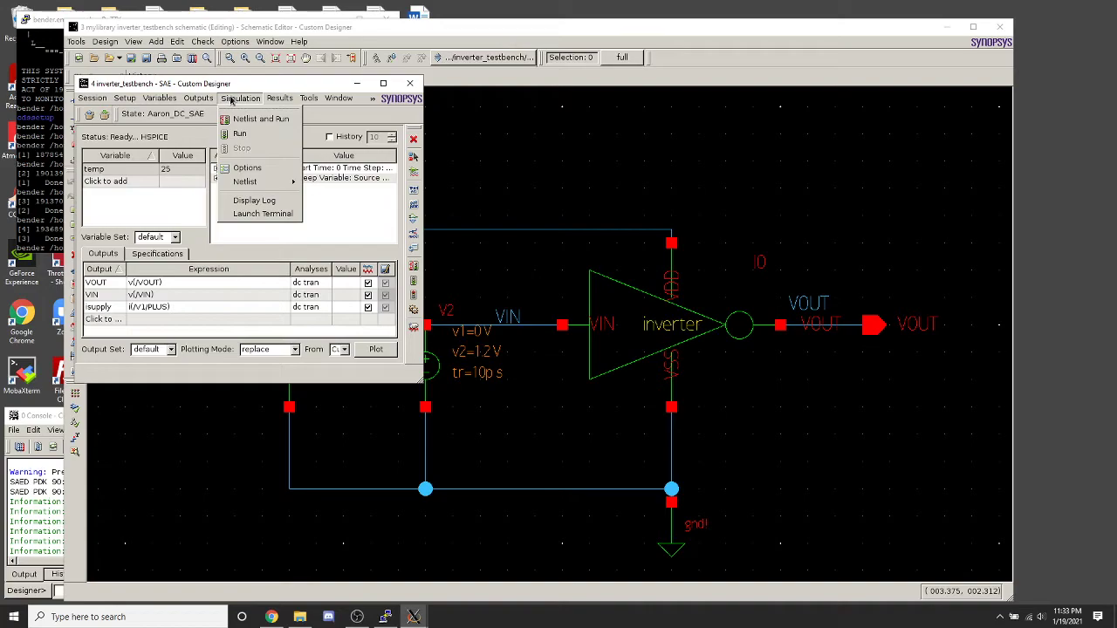
left_click(232, 99)
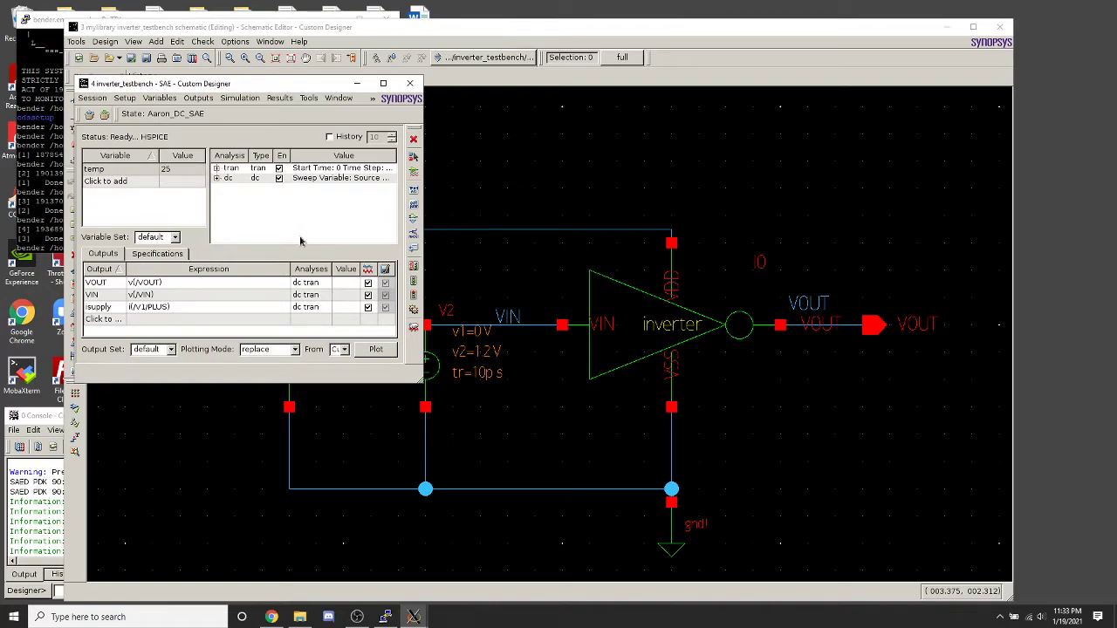
left_click(227, 99)
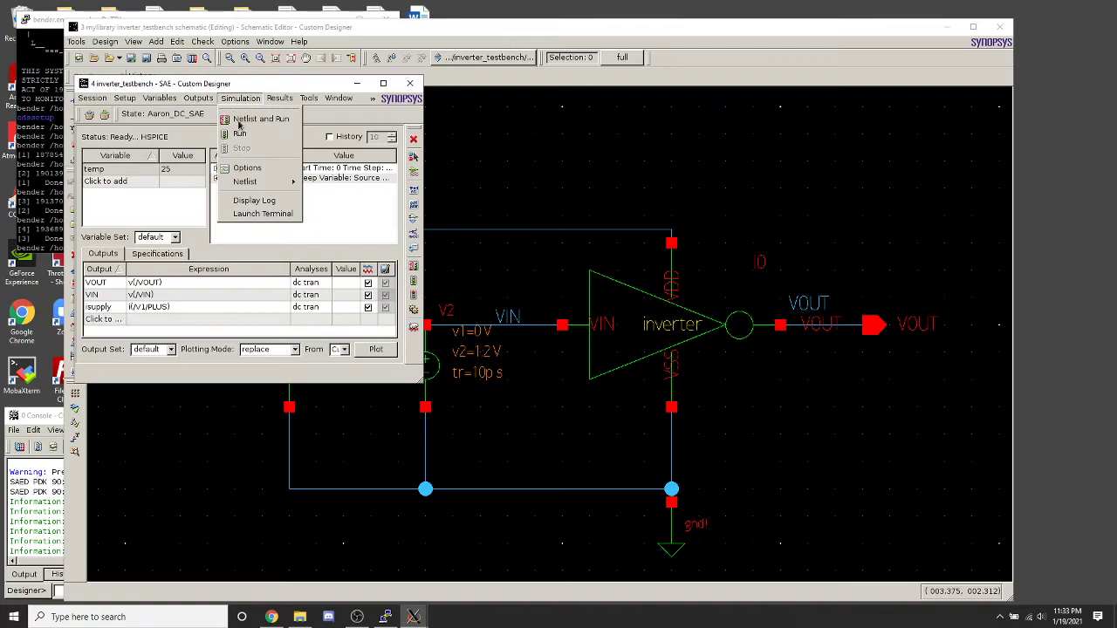
left_click(239, 124)
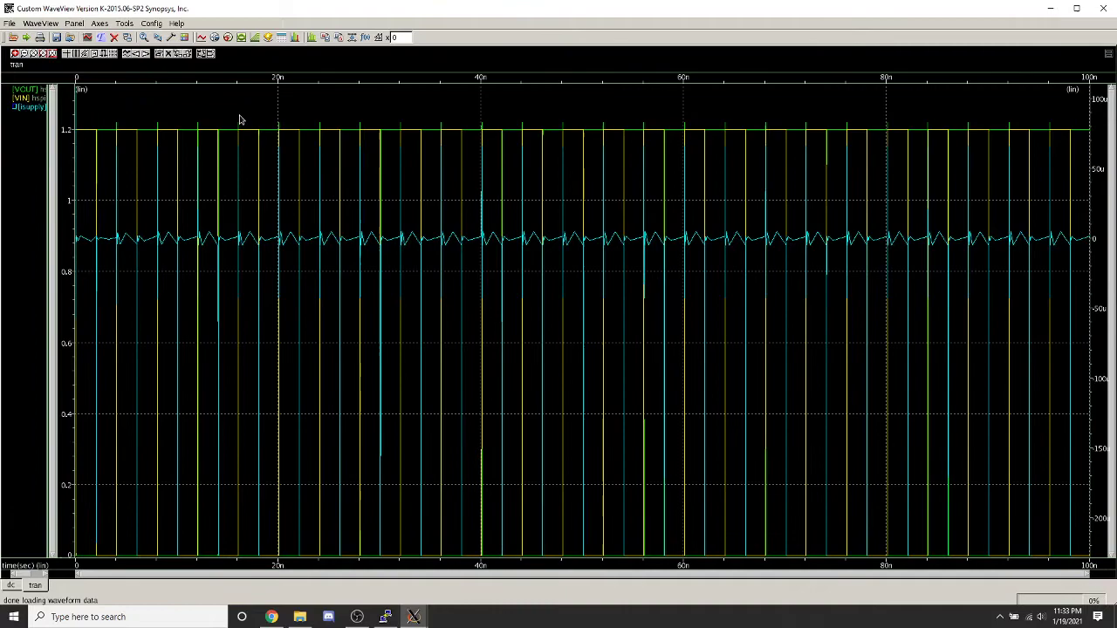
- Ungroup the transient VOUT, VIN and isupply waveforms into separate panels, and check the dc plot before returning to tran
right_click(25, 147)
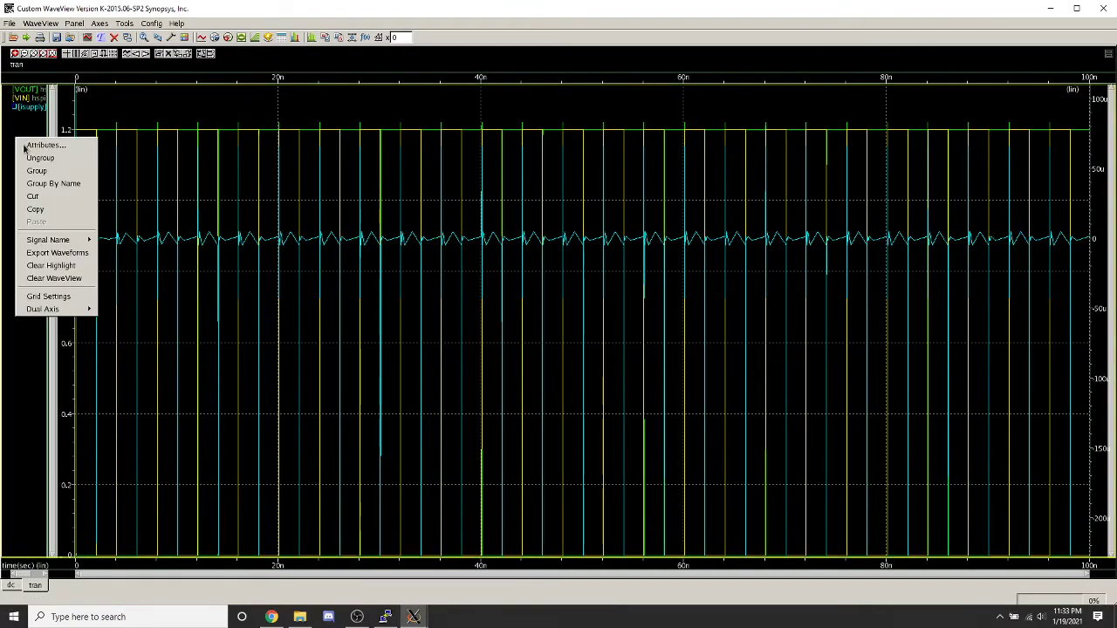
left_click(33, 158)
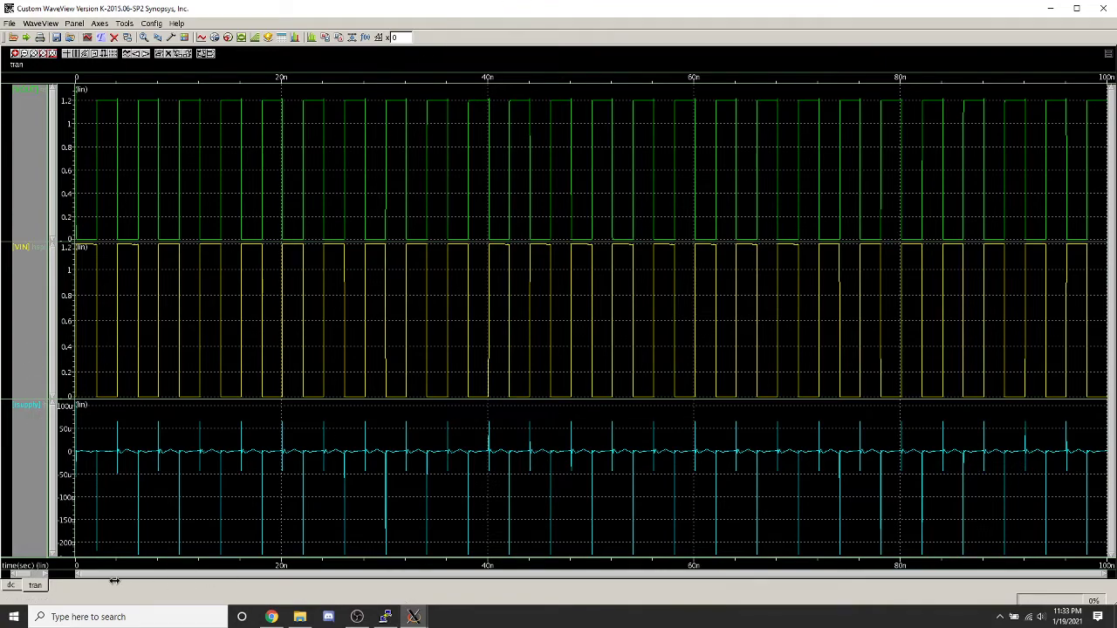
left_click(12, 585)
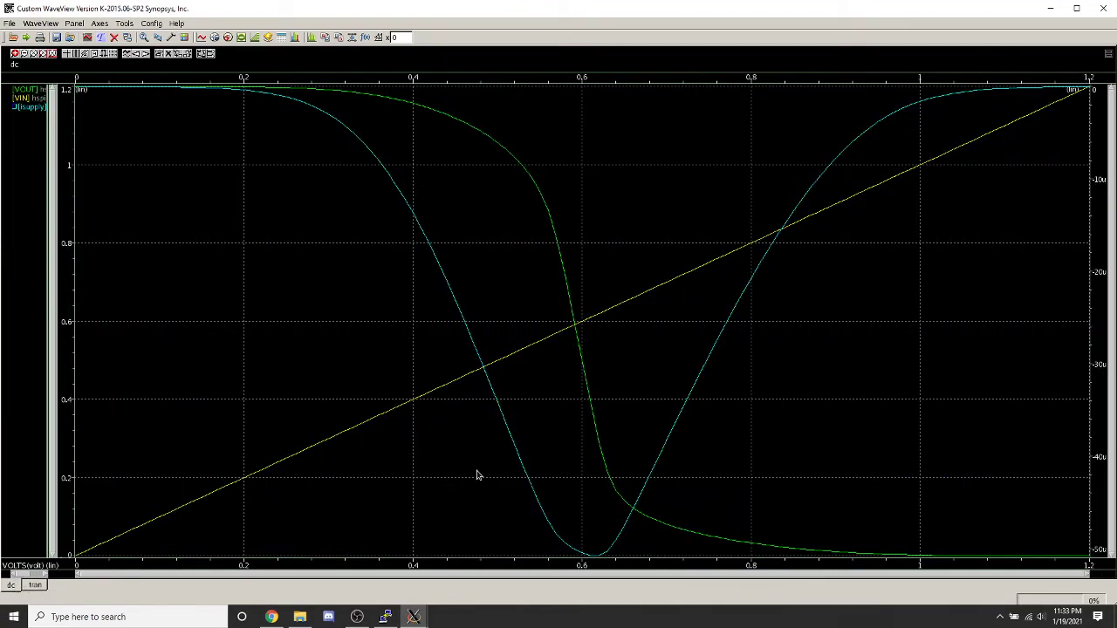
left_click(35, 584)
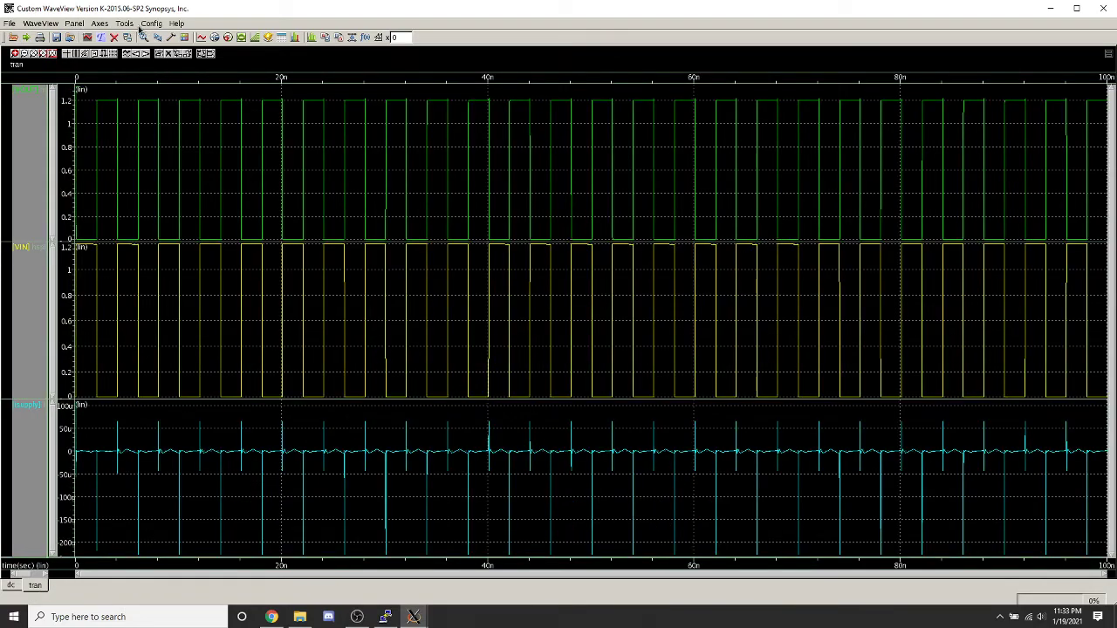
- Add a delay measurement between VOUT and VIN to the transient plot and place its marker at the edge near 38 ns
left_click(125, 24)
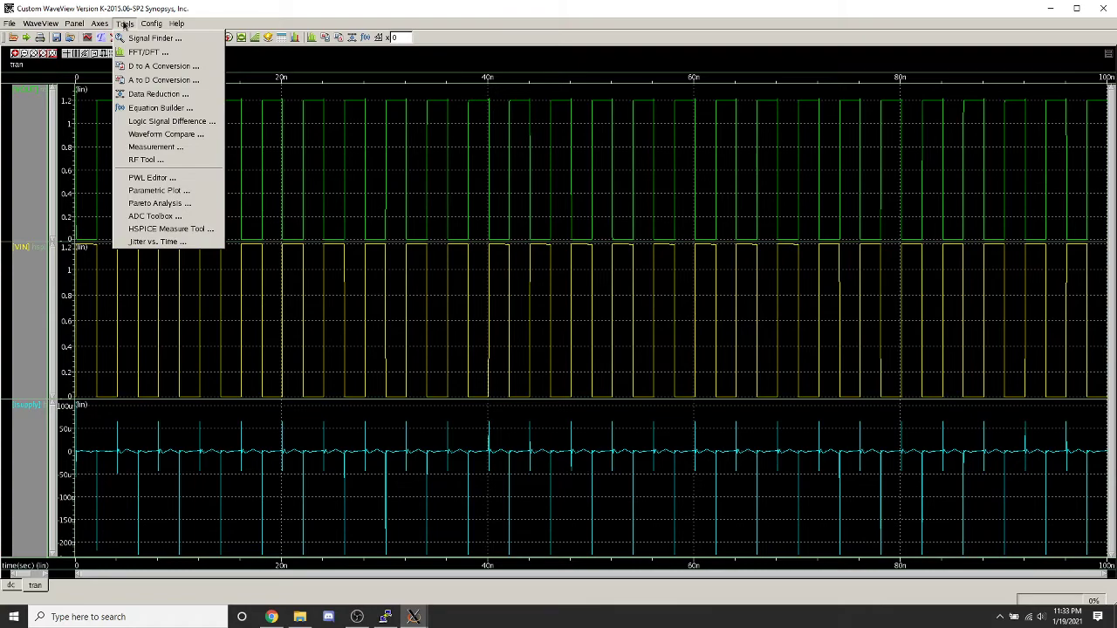
left_click(154, 148)
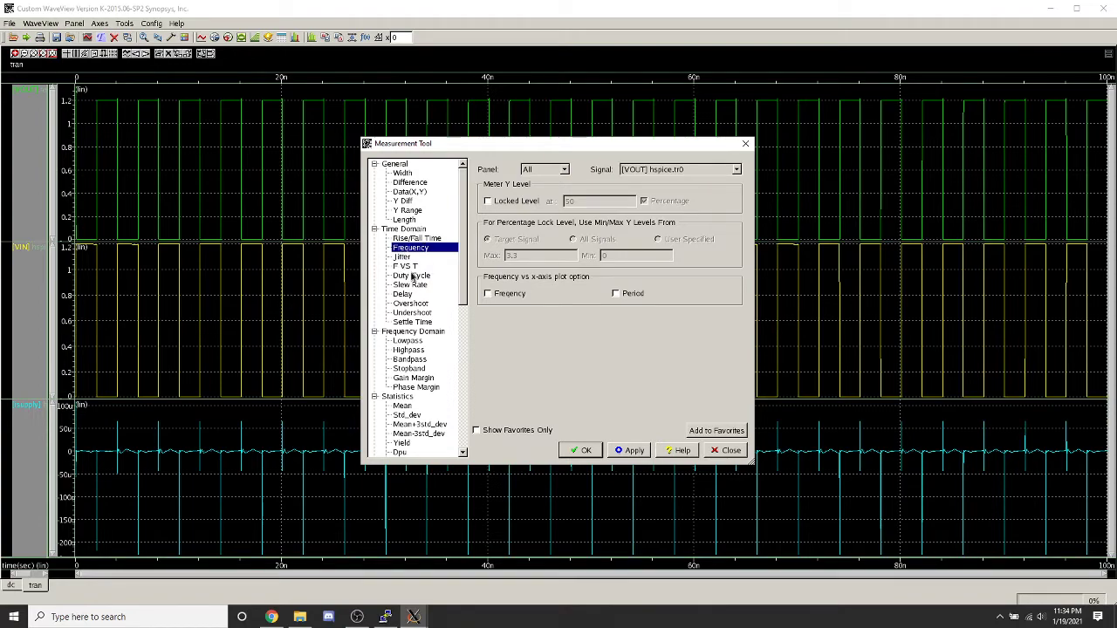
left_click(403, 294)
left_click(581, 450)
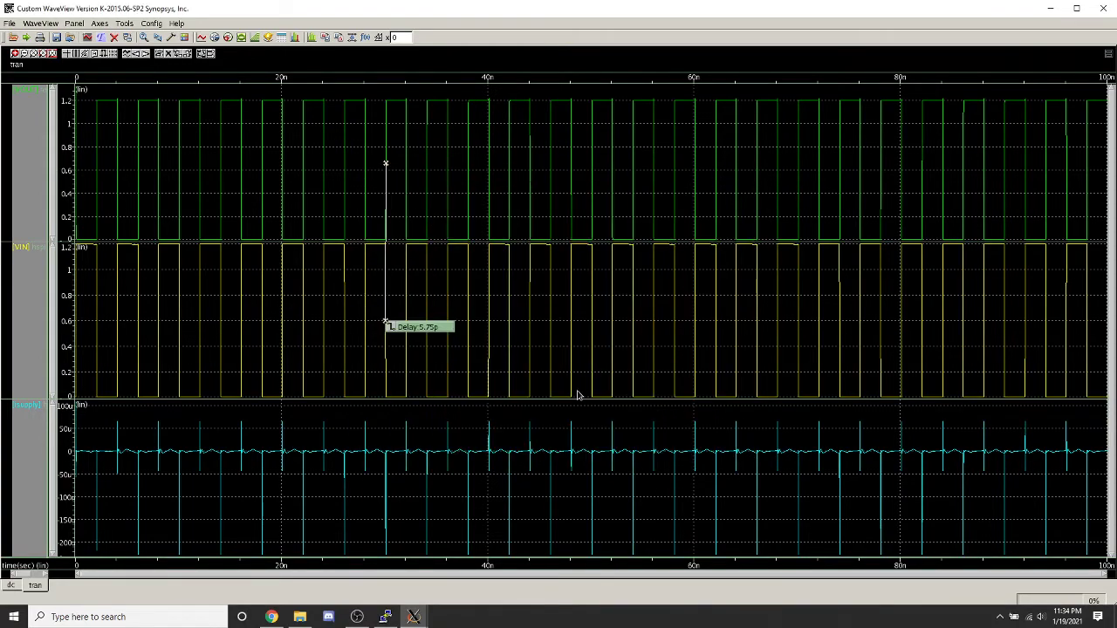
mouse_move(407, 330)
left_mouse_down()
mouse_move(449, 188)
mouse_move(463, 185)
left_mouse_up()
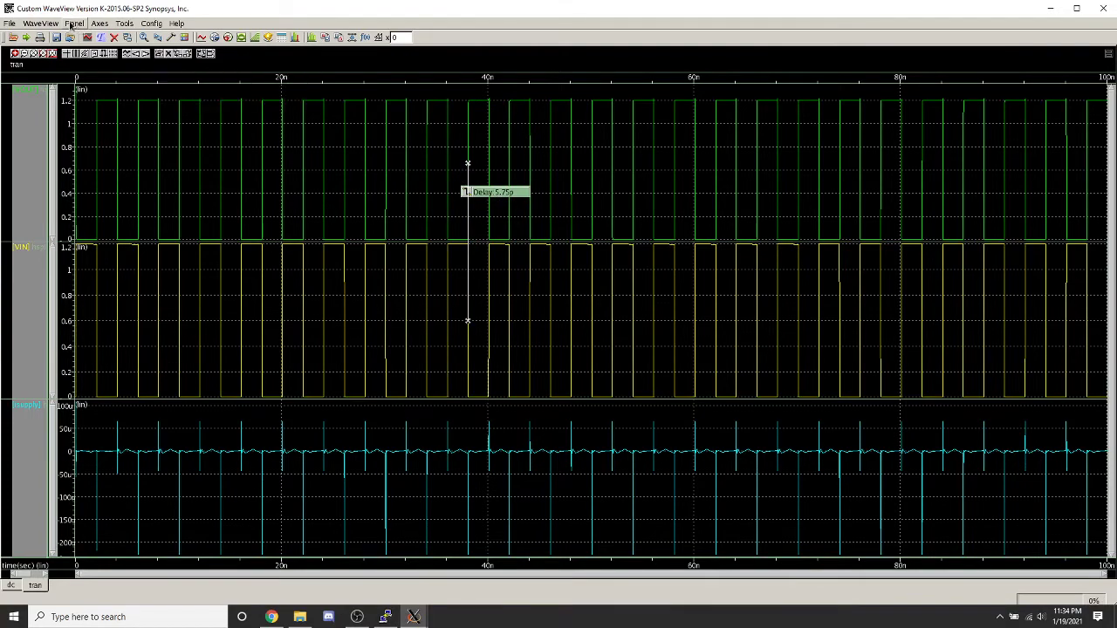
- Add a Rise/Fall Time measurement of the VOUT signal to the transient plot
left_click(125, 24)
left_click(163, 150)
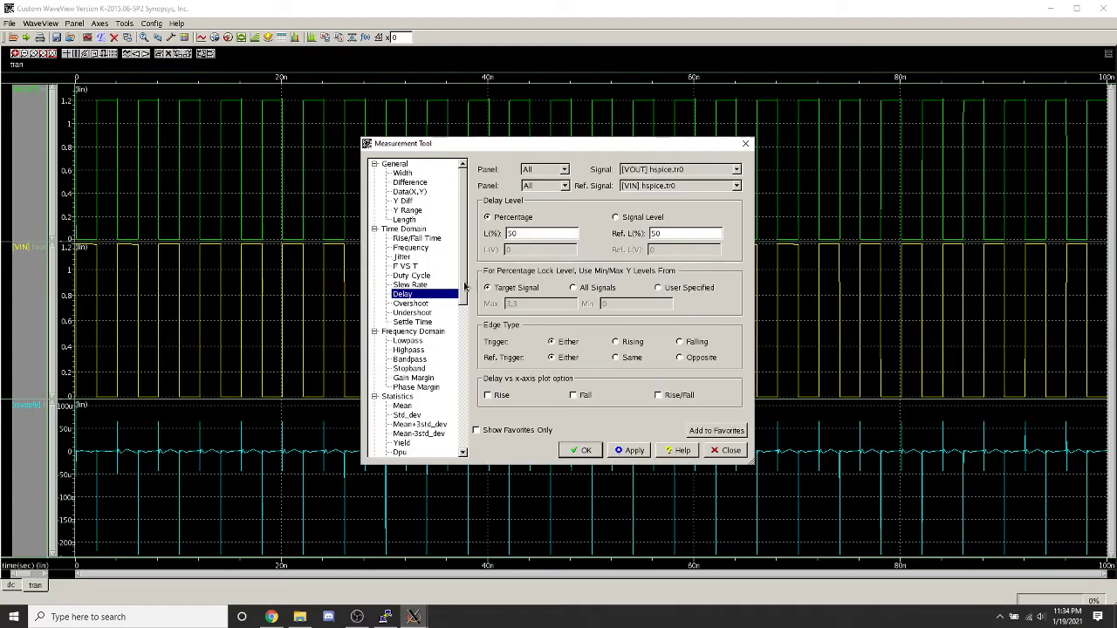
left_click(412, 240)
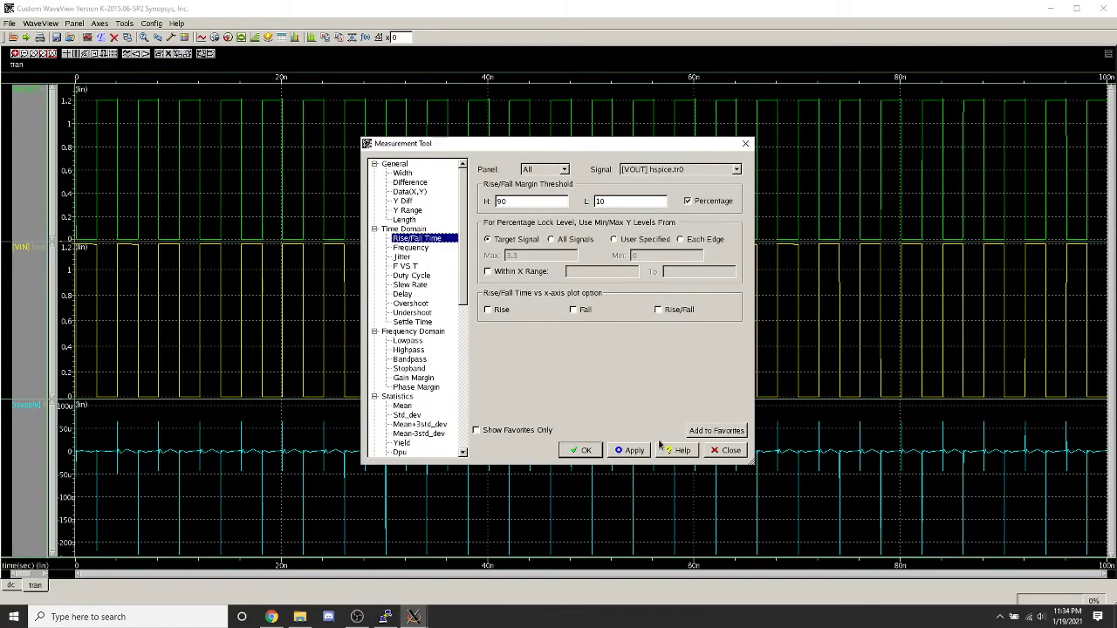
left_click(581, 450)
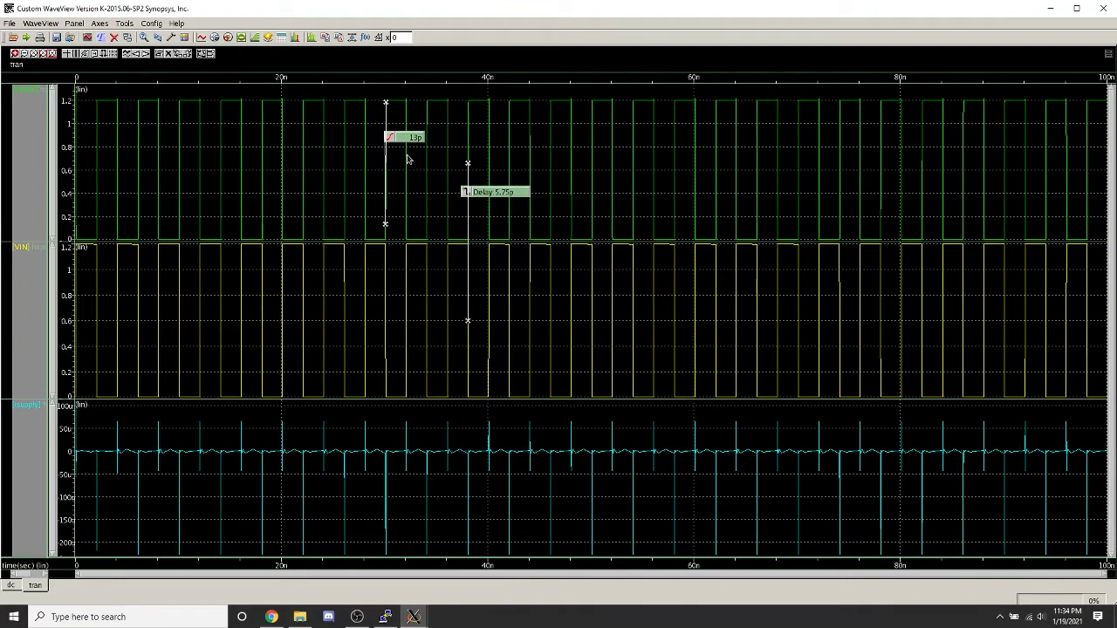
- Move the Rise/Fall Time marker along the VOUT waveform to the rising edge near 34 ns
mouse_move(408, 140)
left_mouse_down()
mouse_move(429, 145)
mouse_move(382, 147)
mouse_move(410, 150)
mouse_move(386, 150)
mouse_move(410, 154)
mouse_move(424, 257)
mouse_move(409, 309)
mouse_move(426, 304)
left_mouse_up()
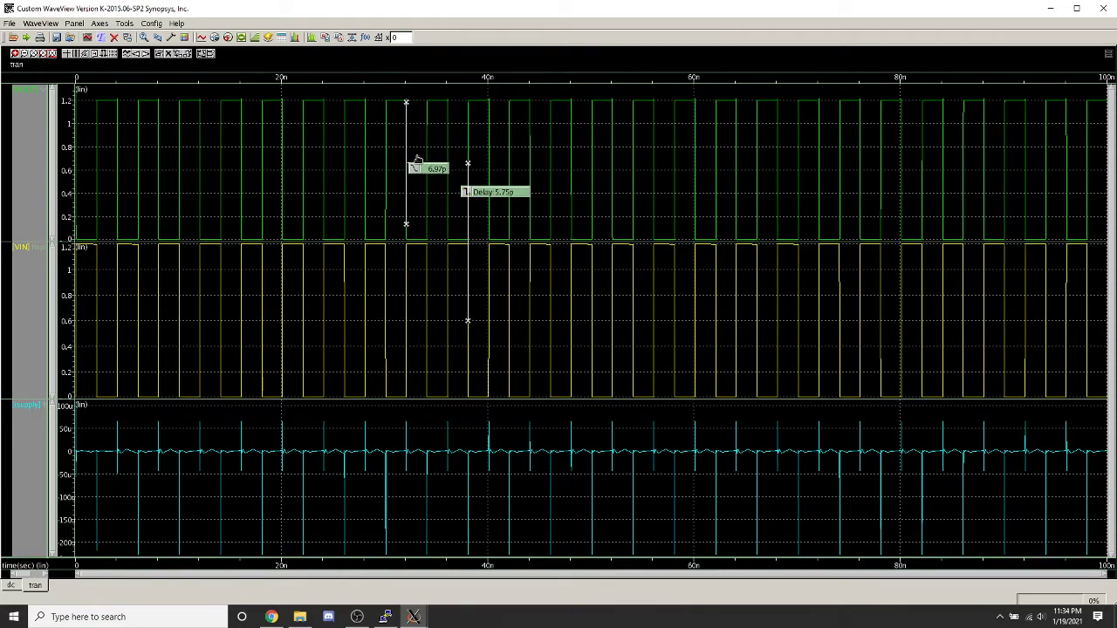
- Add an Average level measurement to the transient plot and move its marker onto the isupply waveform
left_click(125, 23)
left_click(151, 147)
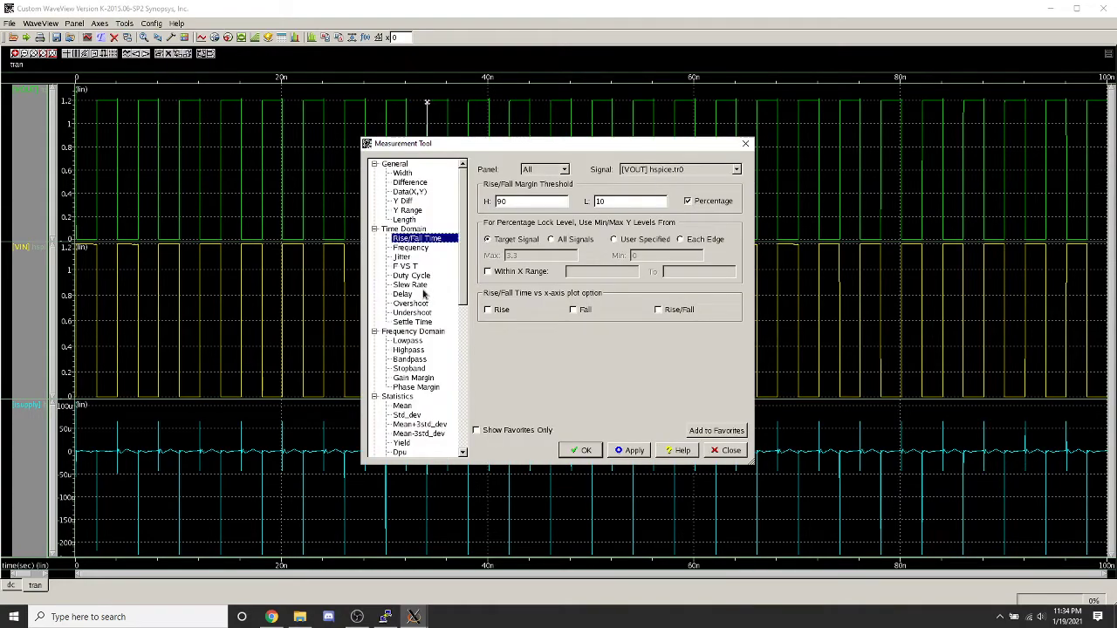
scroll(423, 294, "down", 6)
left_click(408, 406)
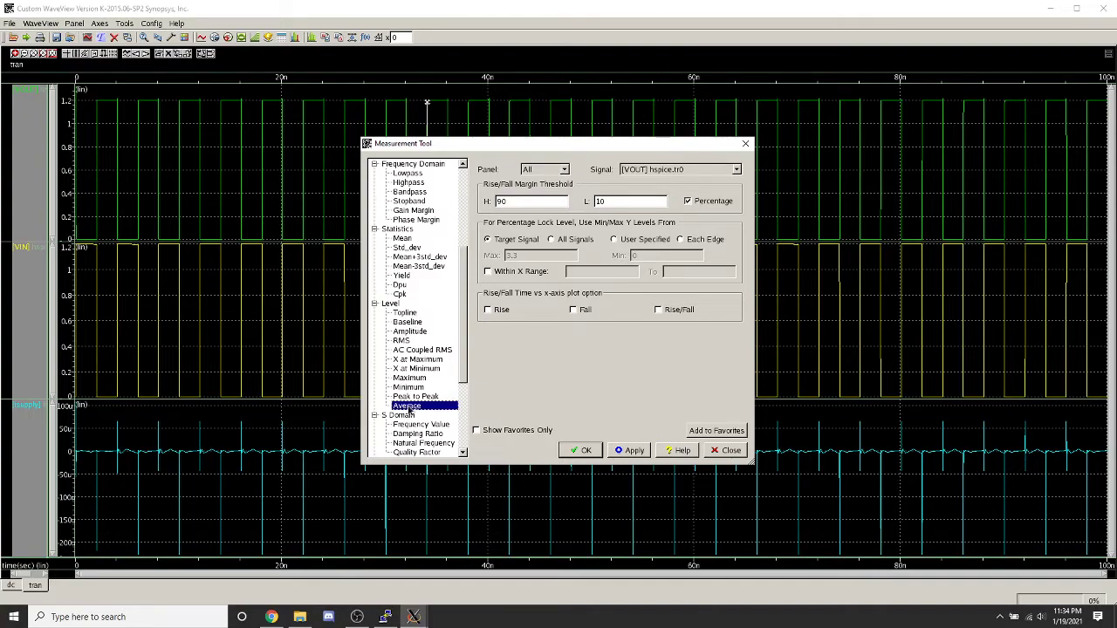
left_click(583, 451)
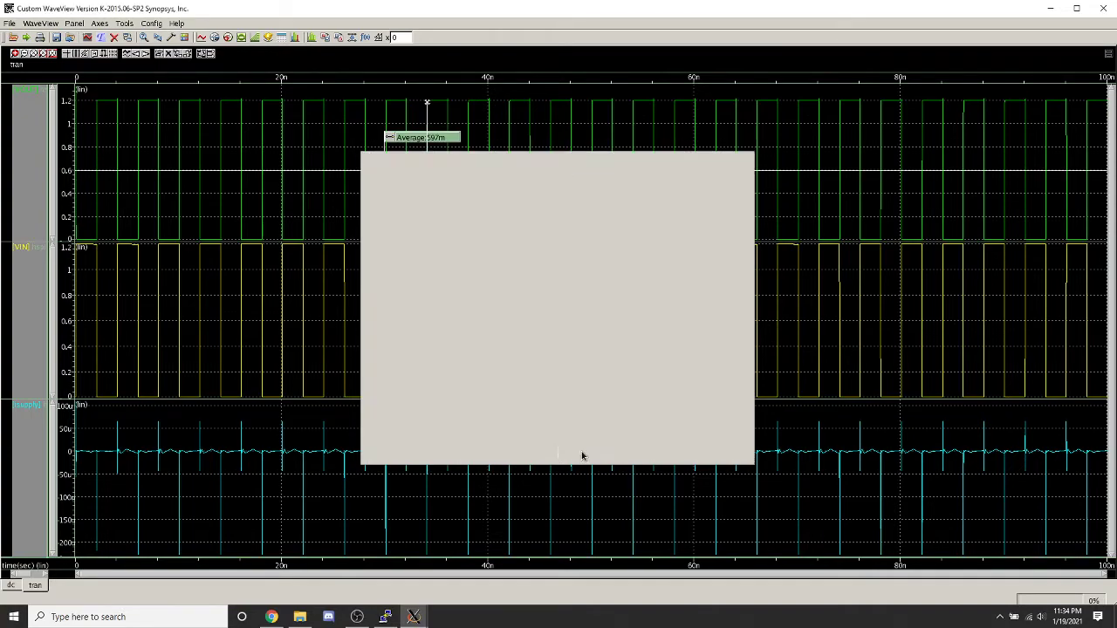
left_click_drag(410, 139, 442, 473)
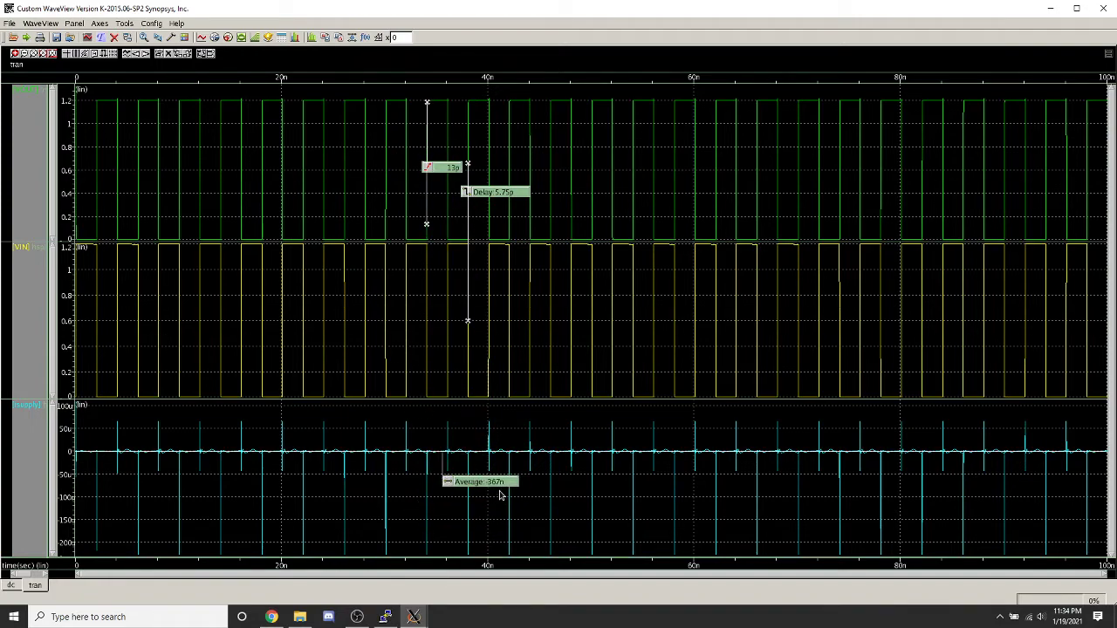
- Add a time-domain Frequency measurement to the transient plot and move its marker onto the VIN waveform near 30 ns
left_click(124, 23)
left_click(155, 147)
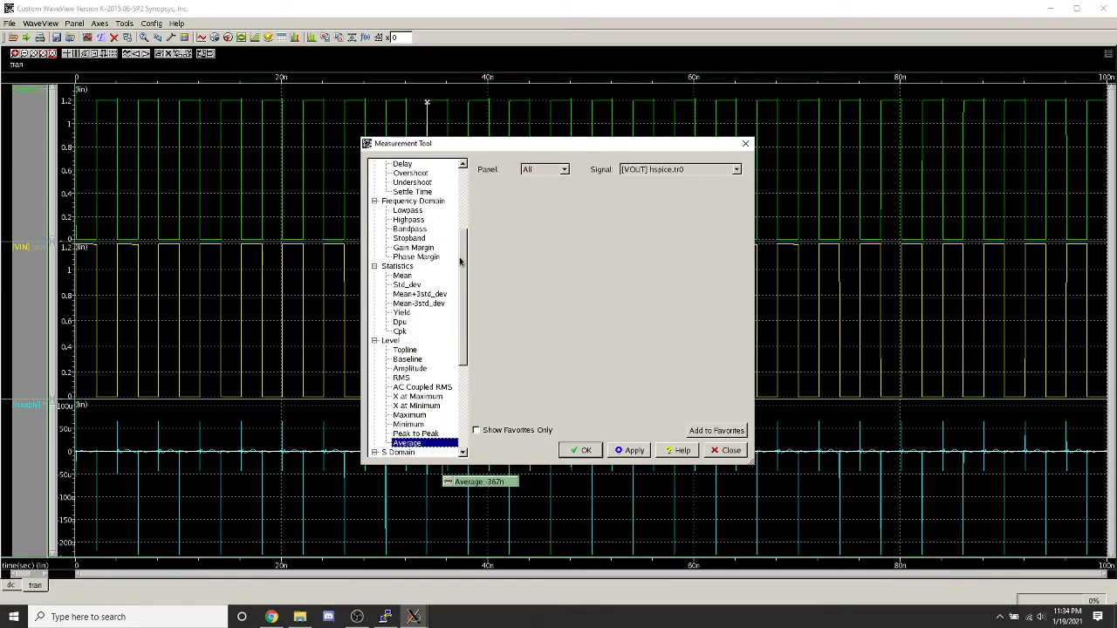
scroll(419, 265, "up", 5)
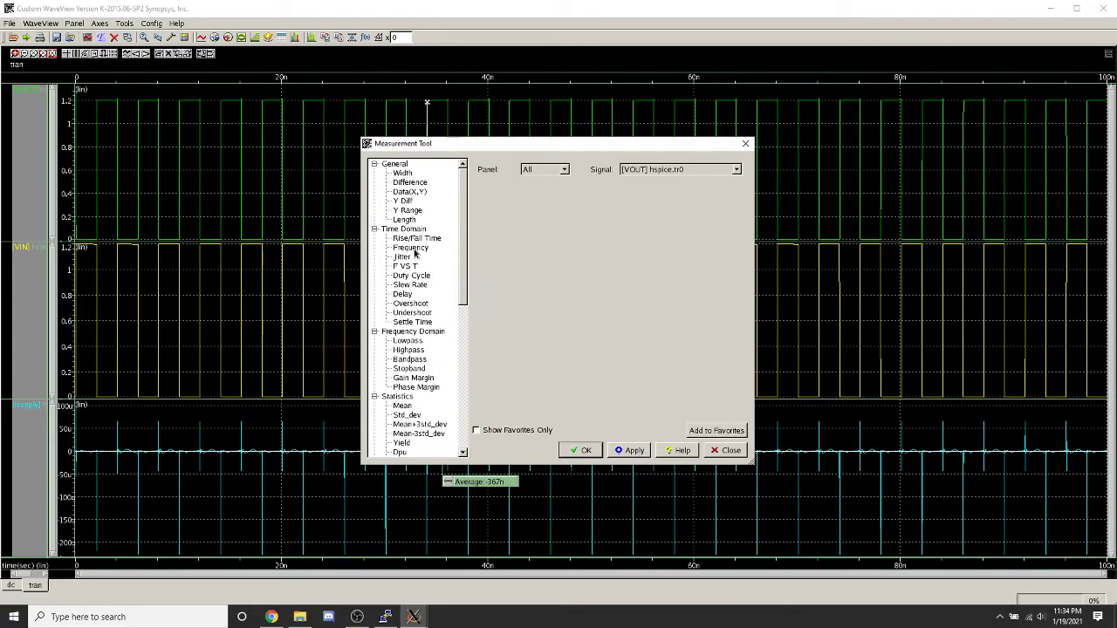
left_click(410, 247)
left_click(581, 450)
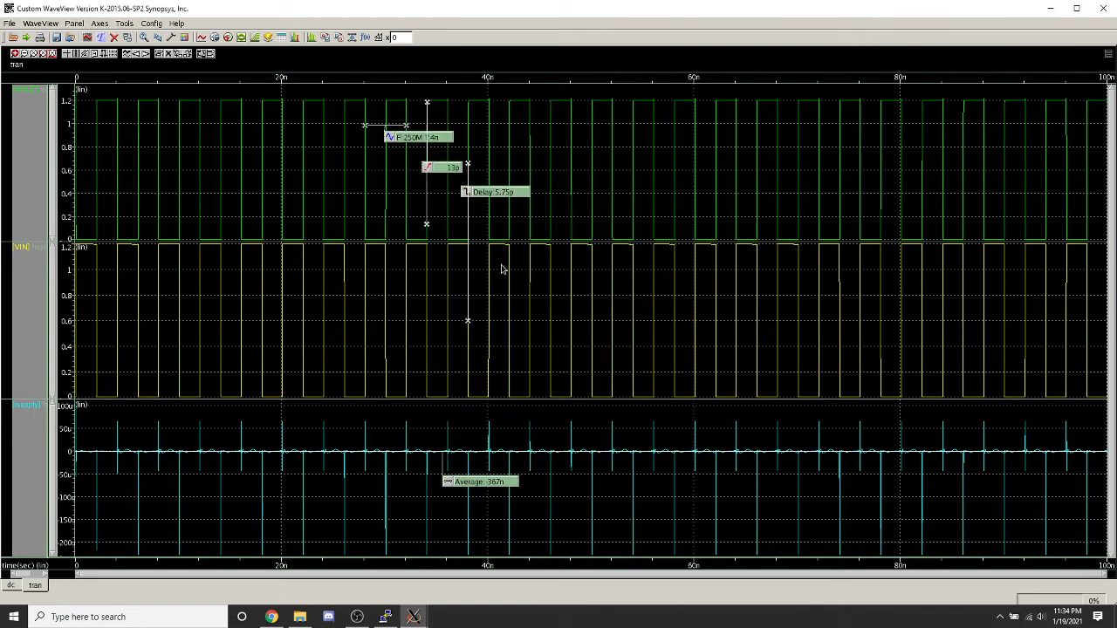
left_click_drag(420, 140, 371, 324)
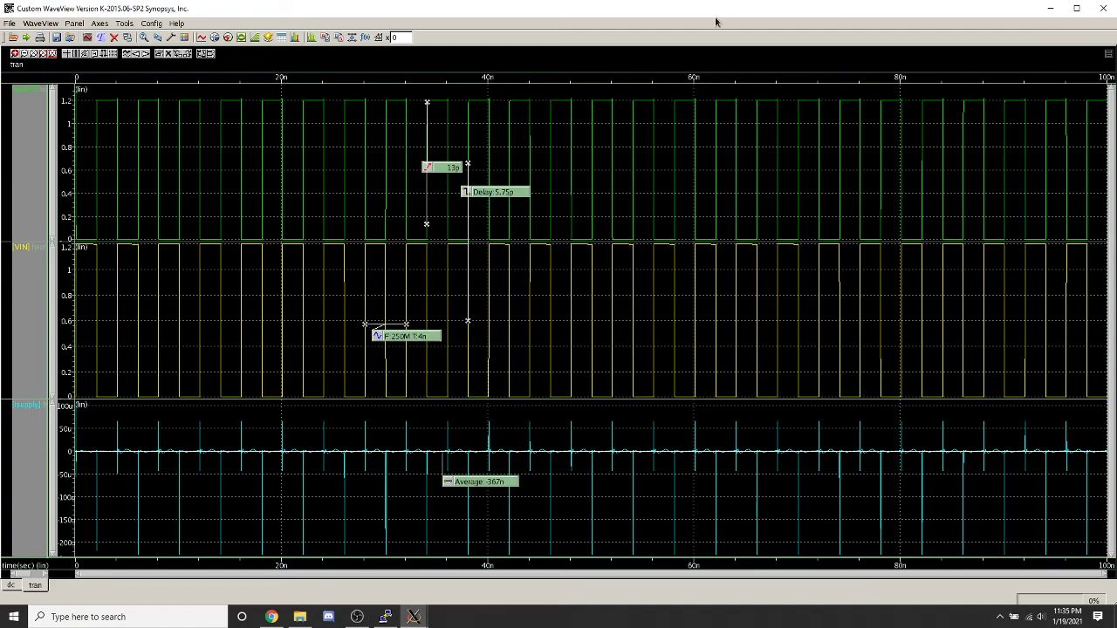